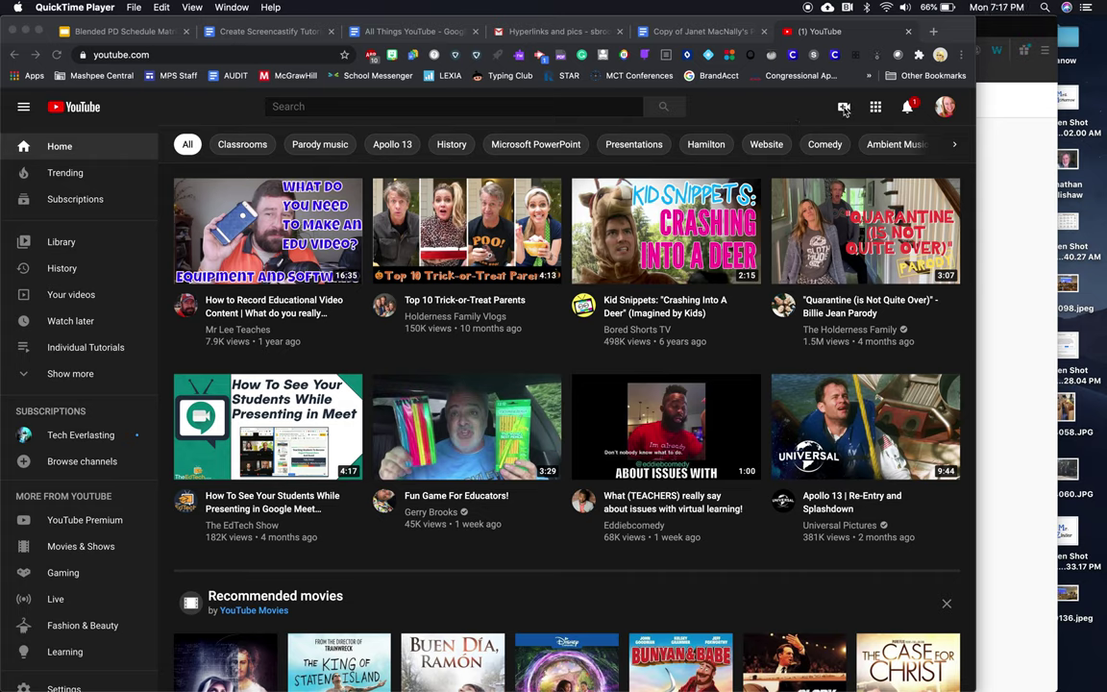
Start a video upload from the Create menu and pick creating hyperlinks.mov on the Desktop.
{"action": "left_click", "coordinate": [844, 109]}
{"action": "left_click", "coordinate": [844, 110]}
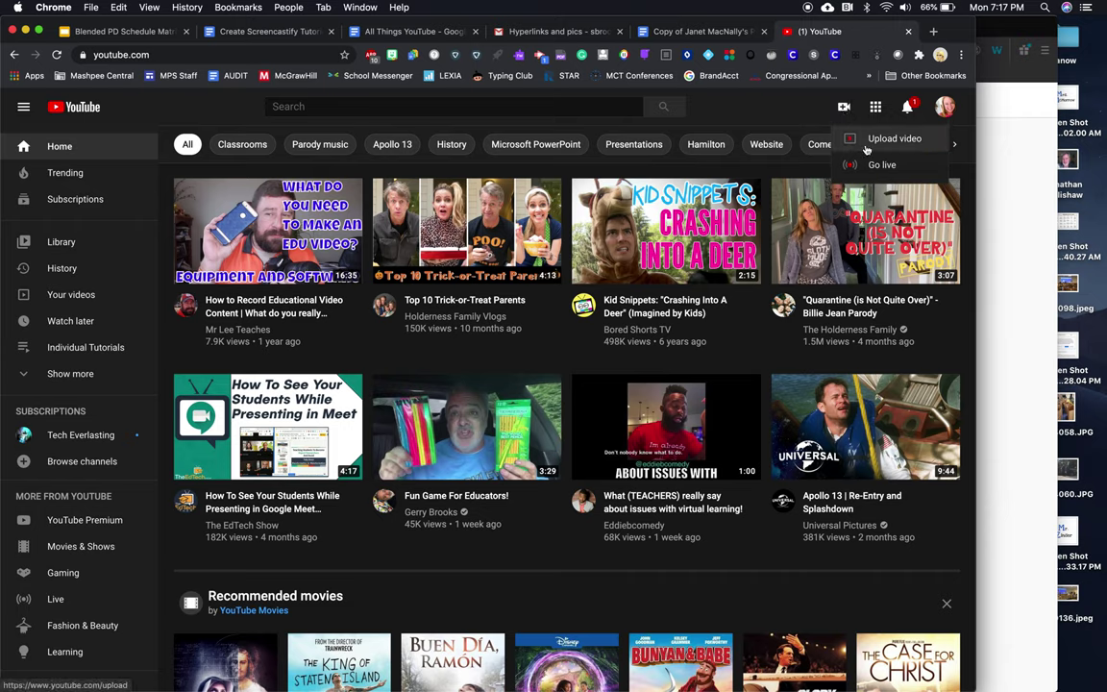
{"action": "left_click", "coordinate": [874, 141]}
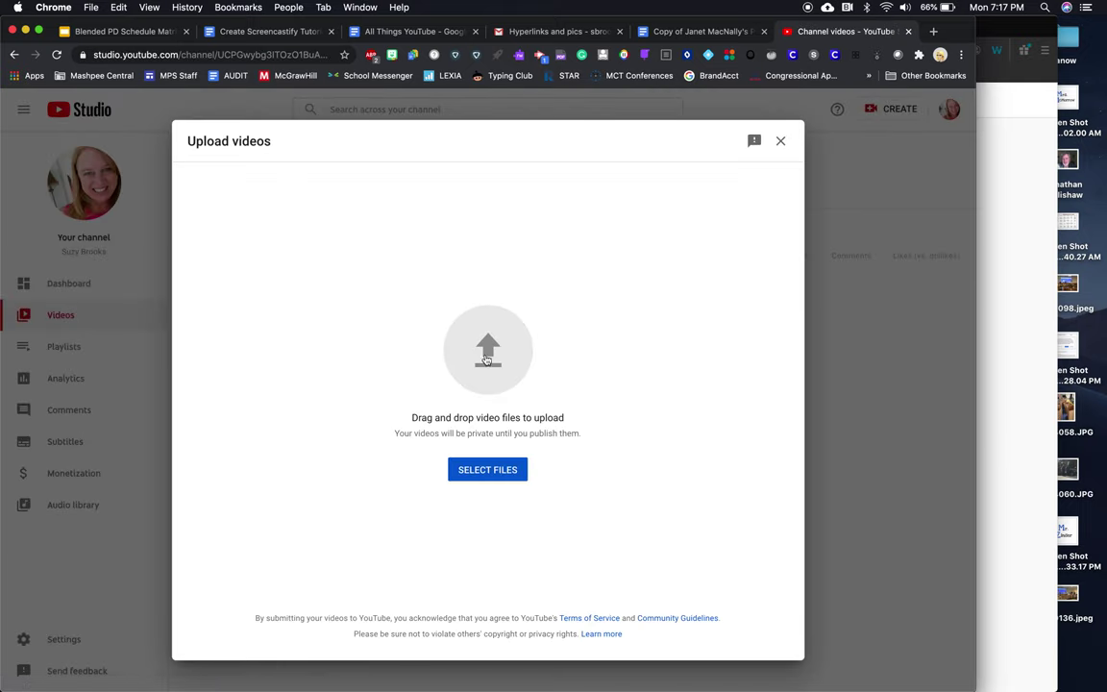
{"action": "left_click", "coordinate": [475, 367]}
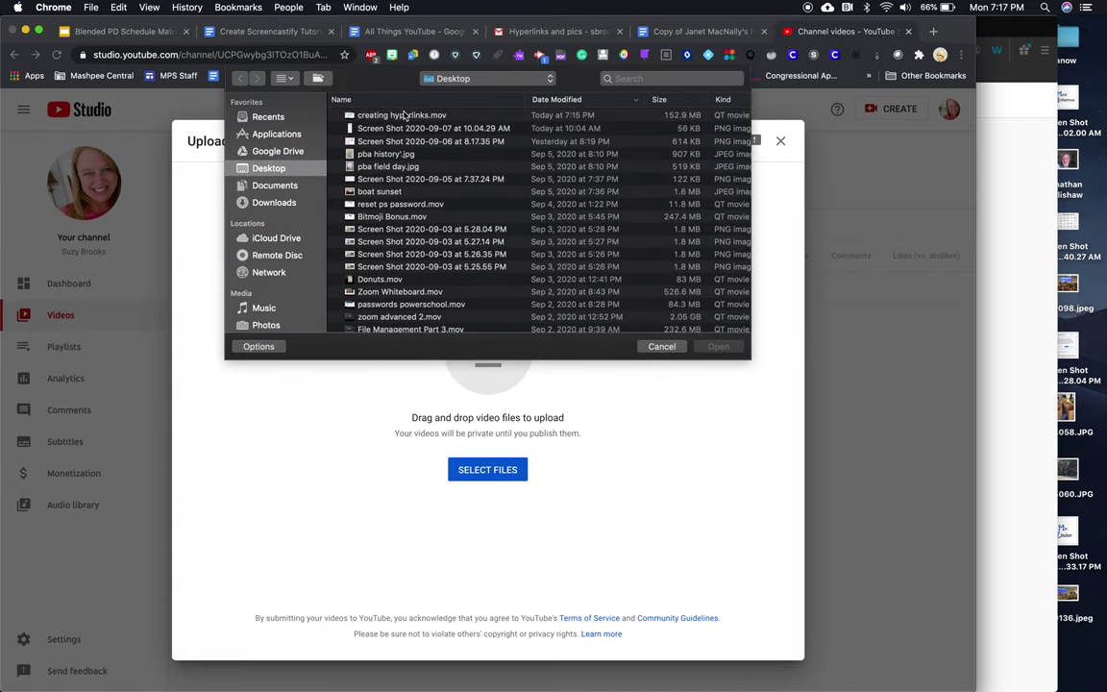
{"action": "left_click", "coordinate": [403, 116]}
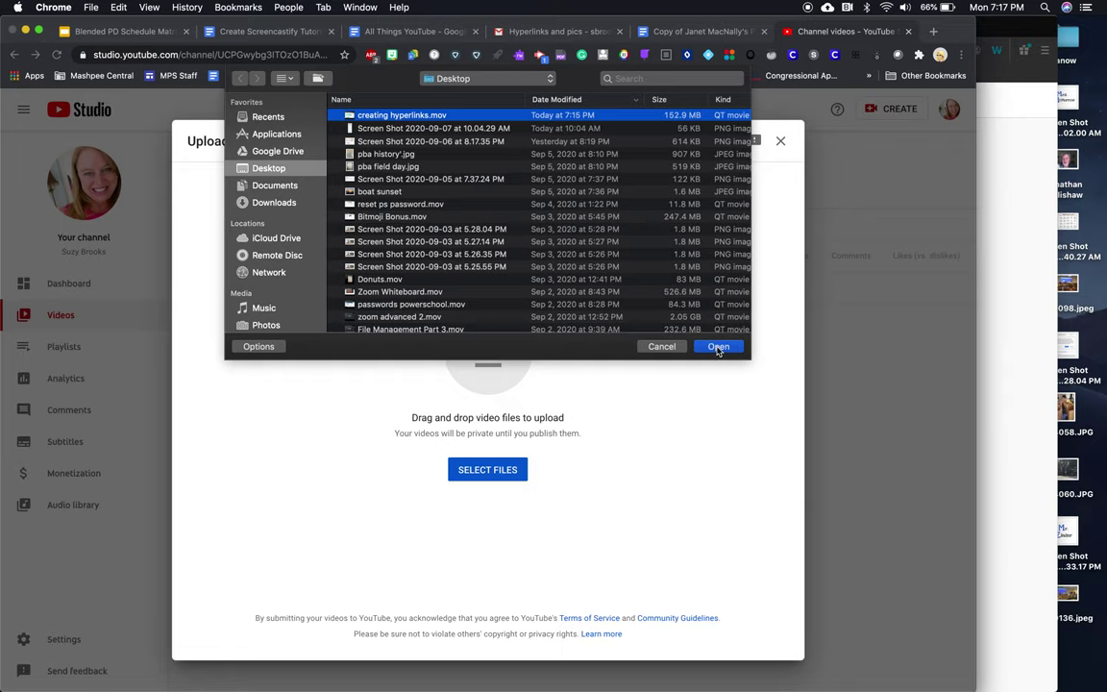
Upload the file, title it 'Mashpee PD: Creating Hyperlinks' and describe turning text or images into hyperlinks.
{"action": "left_click", "coordinate": [718, 348]}
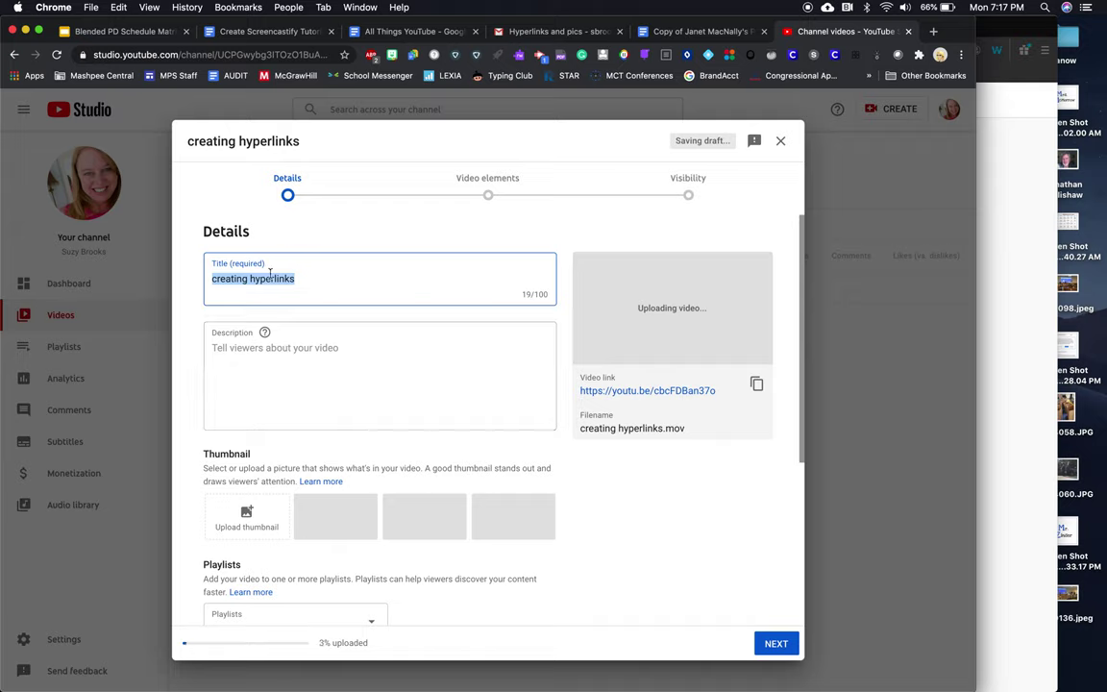
{"action": "type", "text": "Creat"}
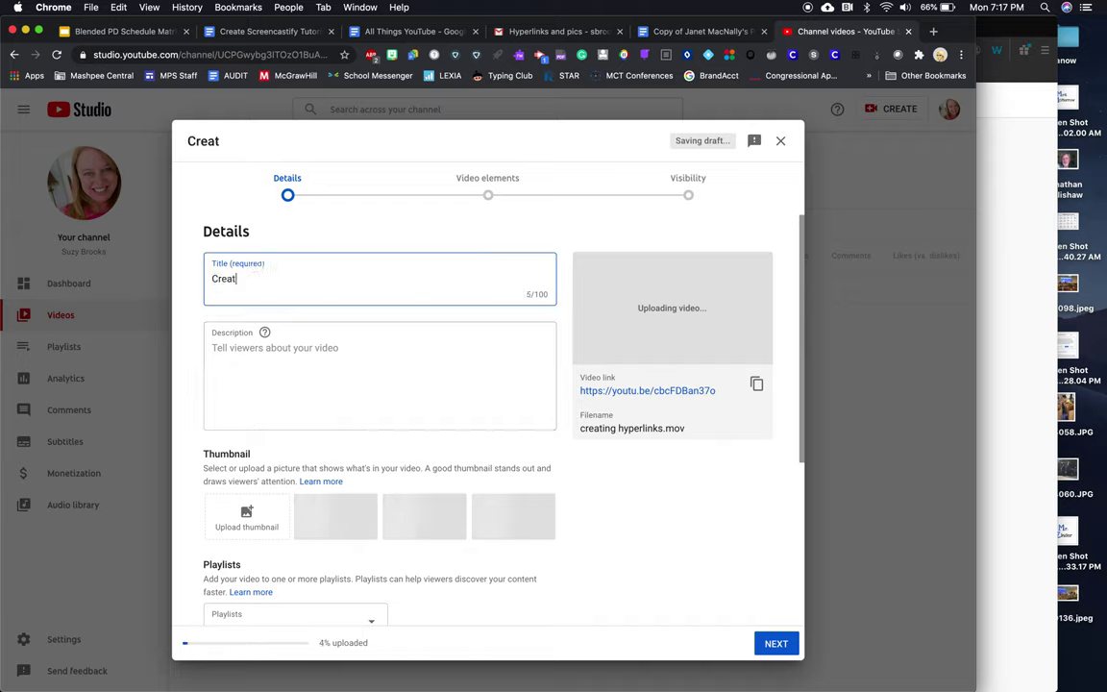
{"action": "type", "text": "ing"}
{"action": "key", "text": "BackSpace"}
{"action": "key", "text": "BackSpace"}
{"action": "key", "text": "BackSpace"}
{"action": "key", "text": "BackSpace"}
{"action": "key", "text": "BackSpace"}
{"action": "key", "text": "BackSpace"}
{"action": "key", "text": "BackSpace"}
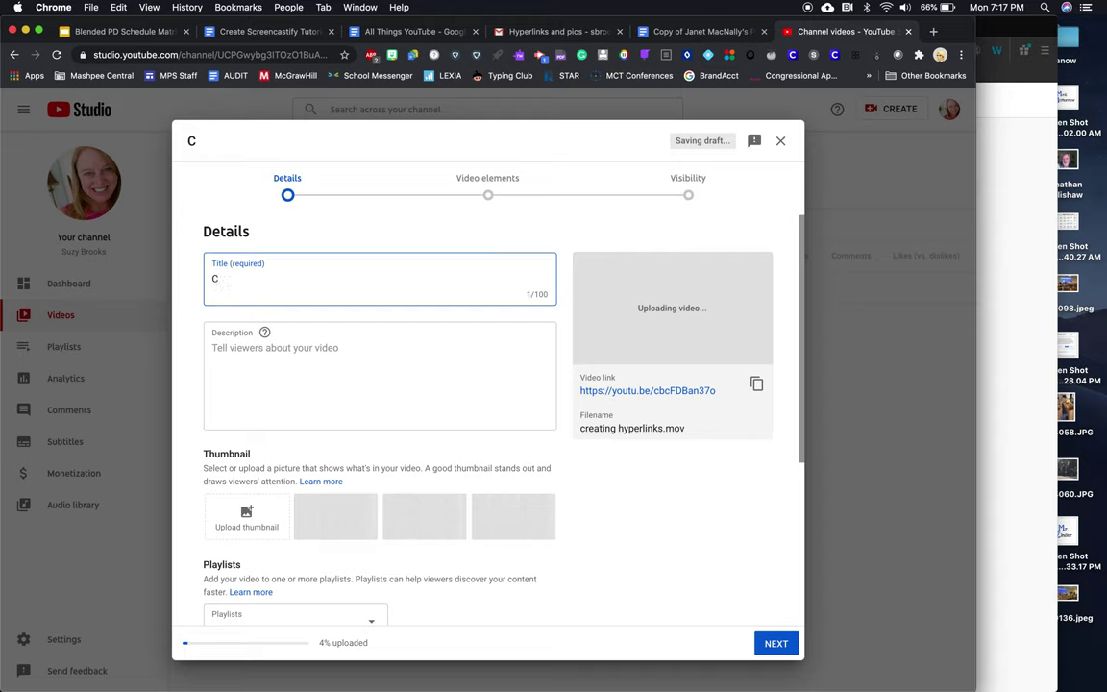
{"action": "key", "text": "BackSpace"}
{"action": "type", "text": "Mashpee PD: Creatin"}
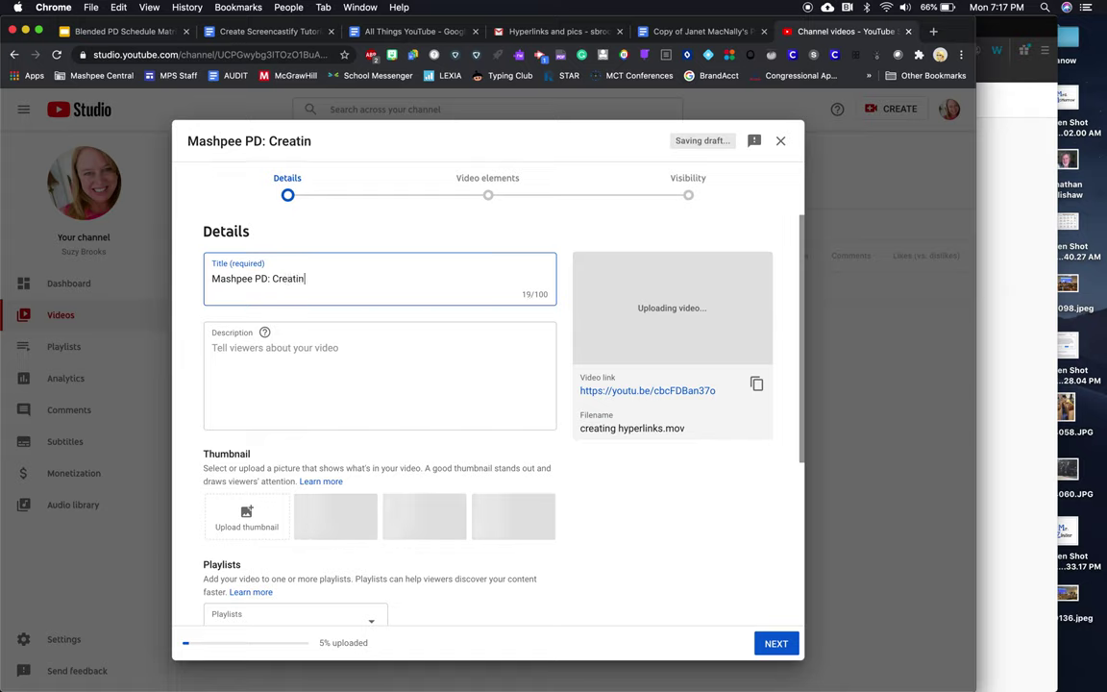
{"action": "type", "text": "g Hyperlinks"}
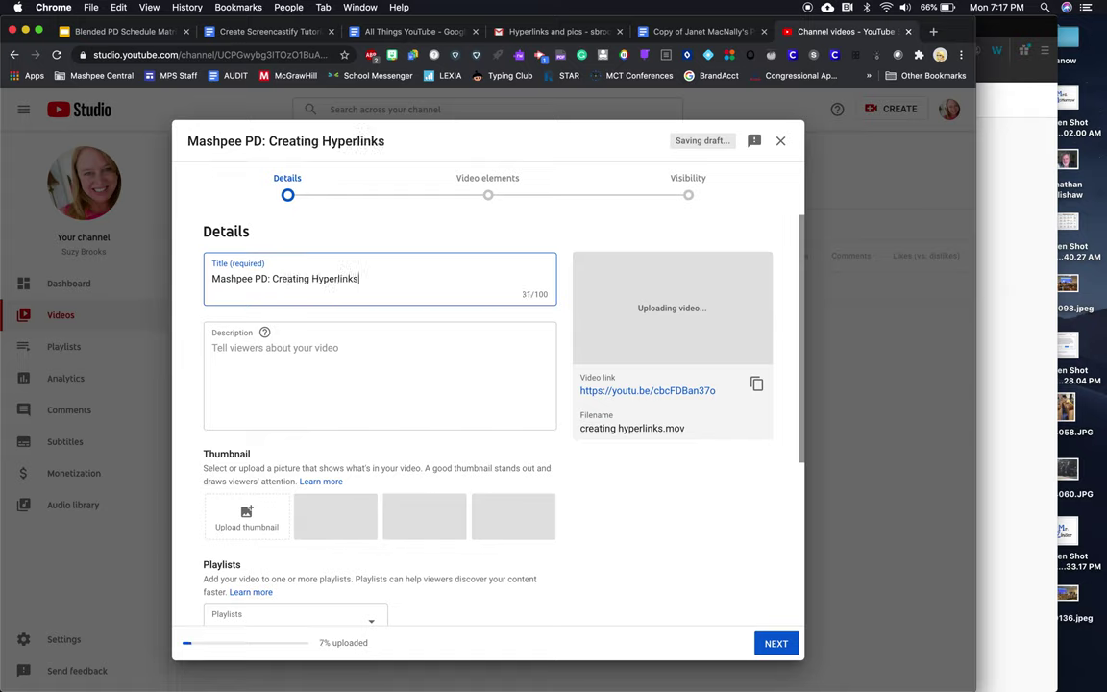
{"action": "left_click", "coordinate": [218, 348]}
{"action": "type", "text": "How to"}
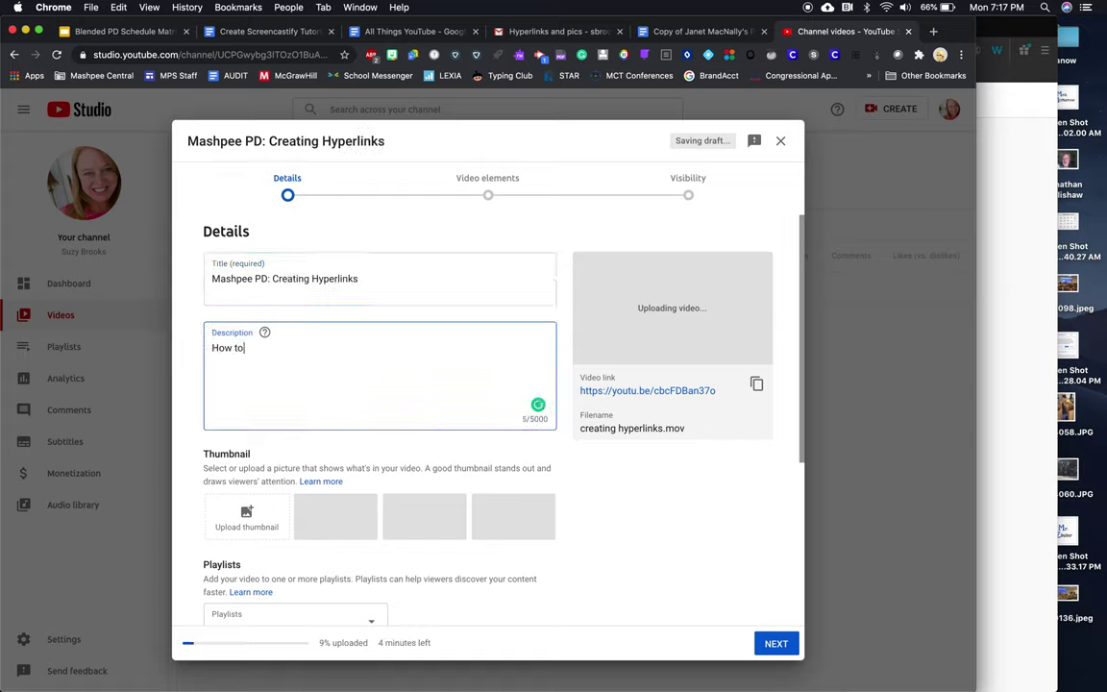
{"action": "type", "text": " turn text or "}
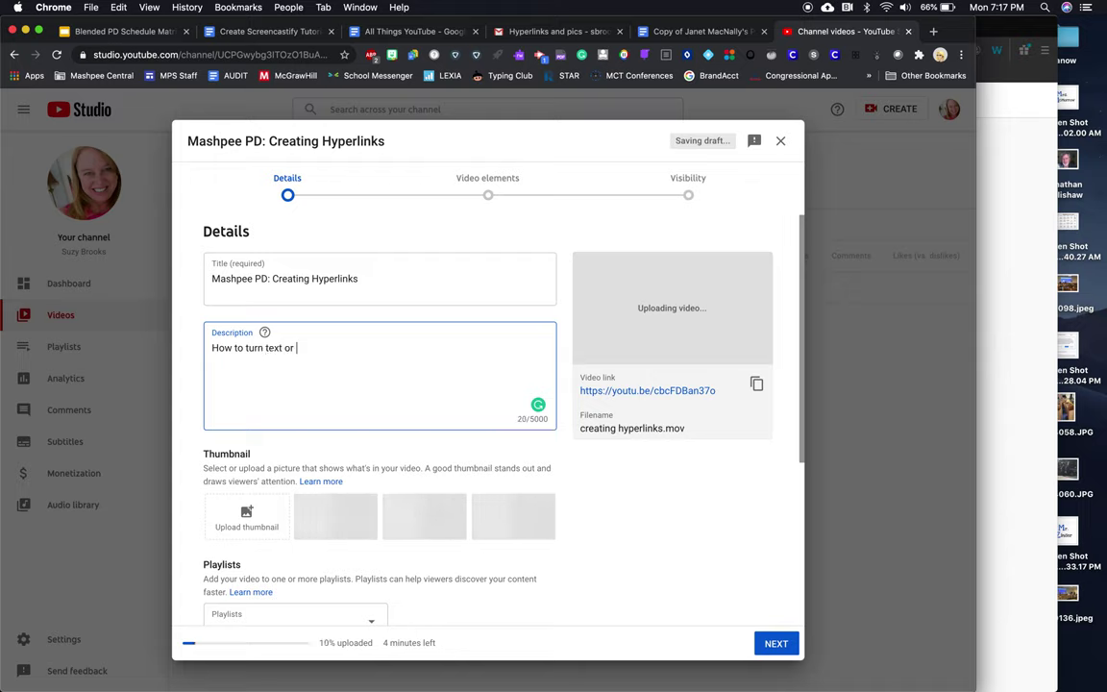
{"action": "type", "text": "images"}
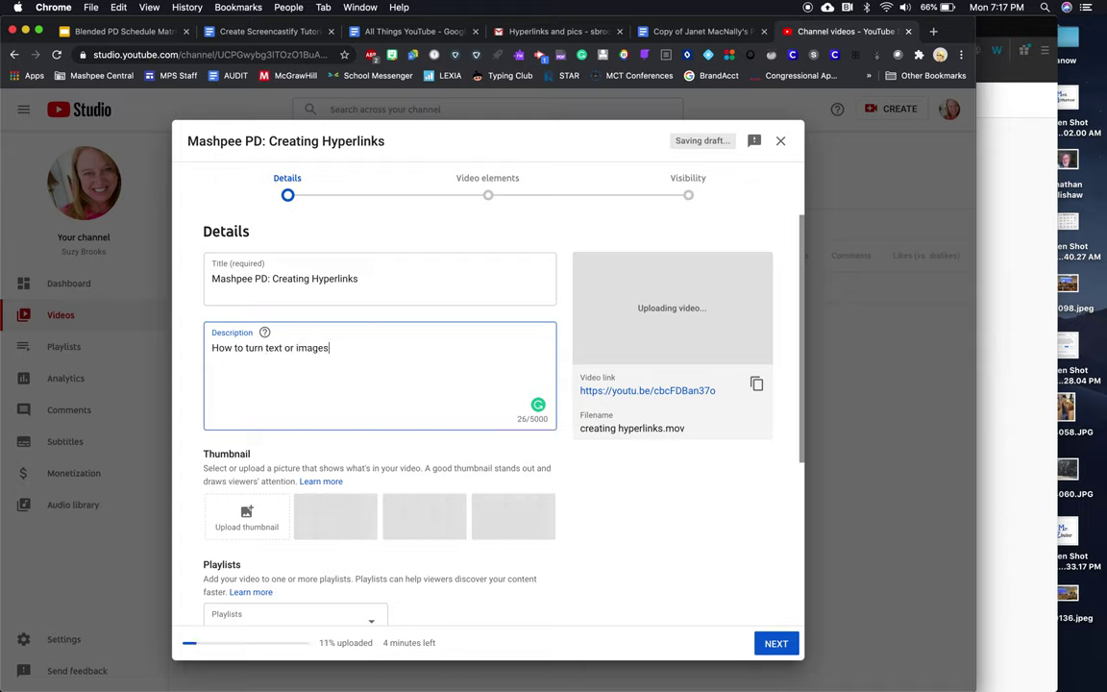
{"action": "type", "text": " into hyperlinks....."}
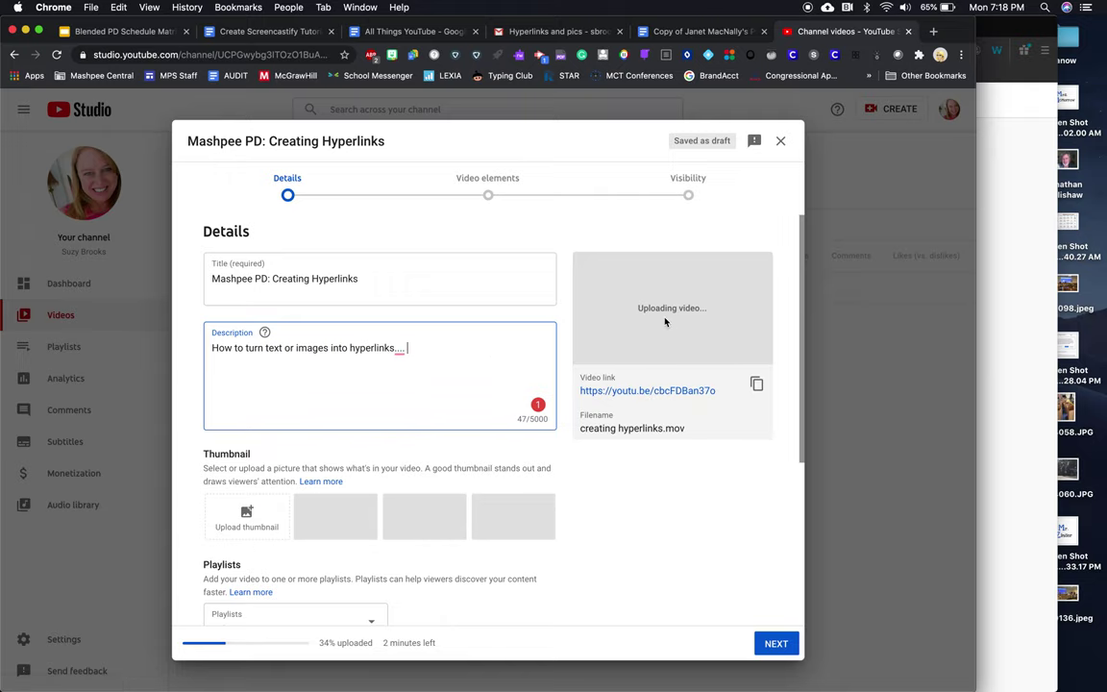
Assign the video to the Mashpee PD 2020 and Individual Tutorials playlists.
{"action": "scroll", "coordinate": [384, 388], "scroll_direction": "down", "scroll_amount": 3}
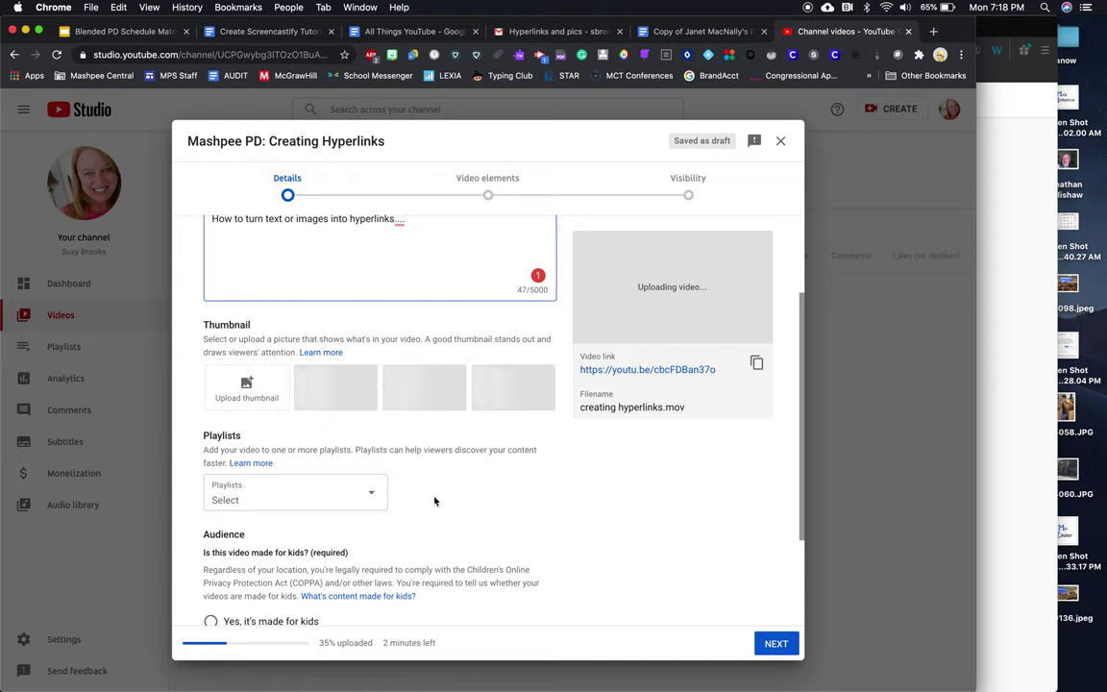
{"action": "scroll", "coordinate": [434, 501], "scroll_direction": "down", "scroll_amount": 2}
{"action": "left_click", "coordinate": [370, 408]}
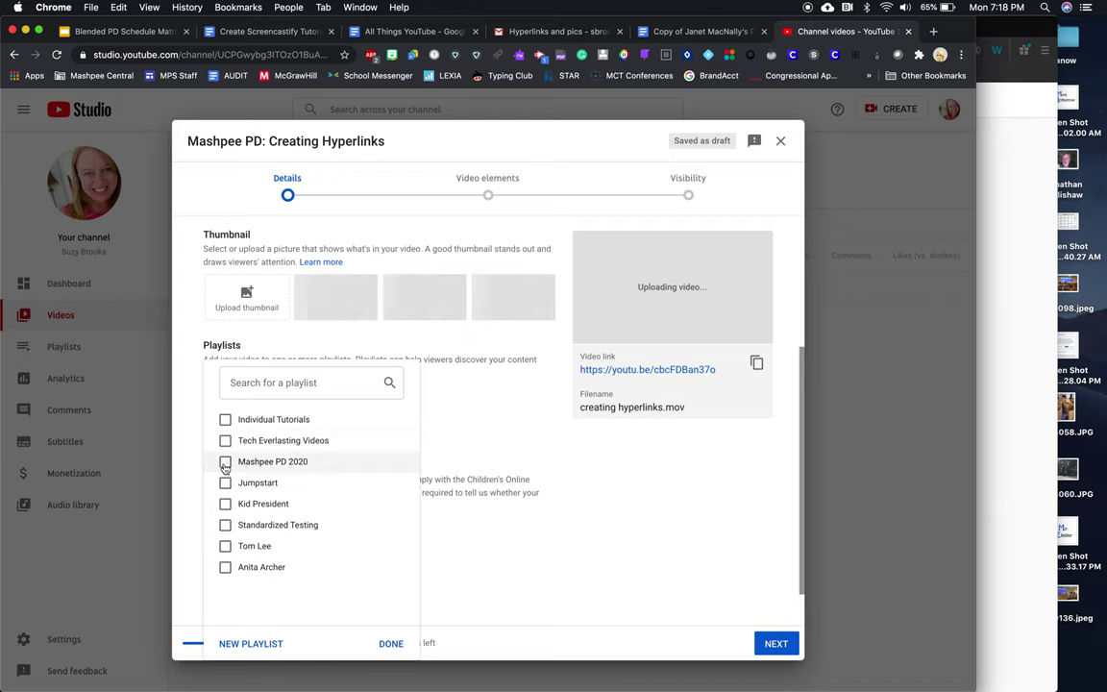
{"action": "left_click", "coordinate": [225, 464]}
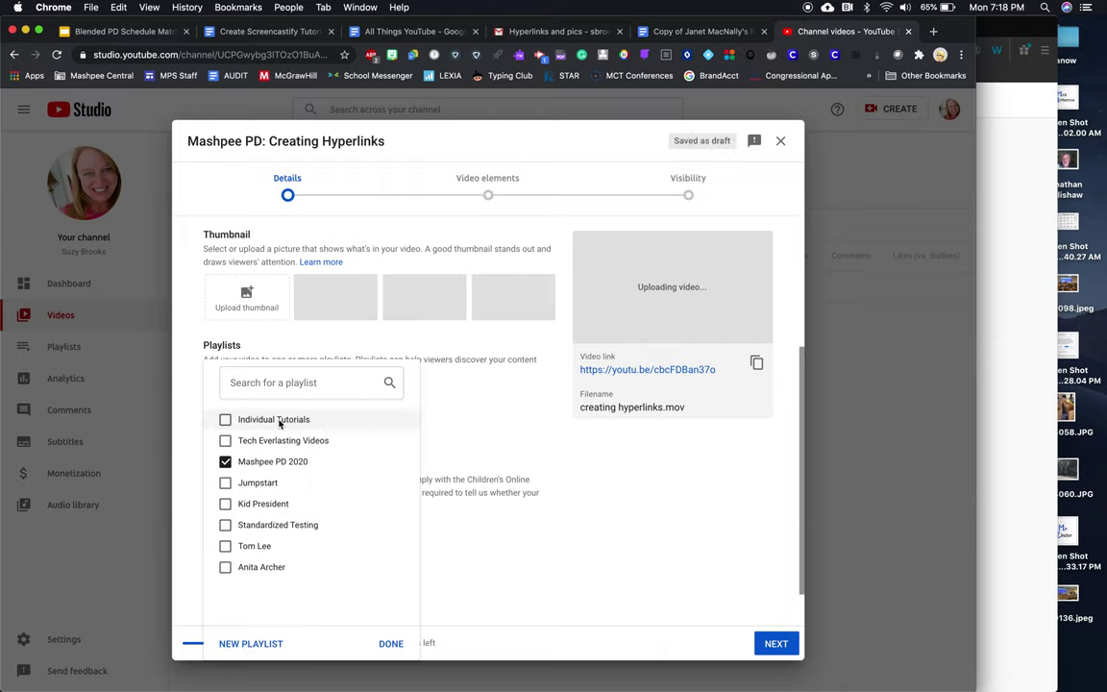
{"action": "left_click", "coordinate": [265, 421]}
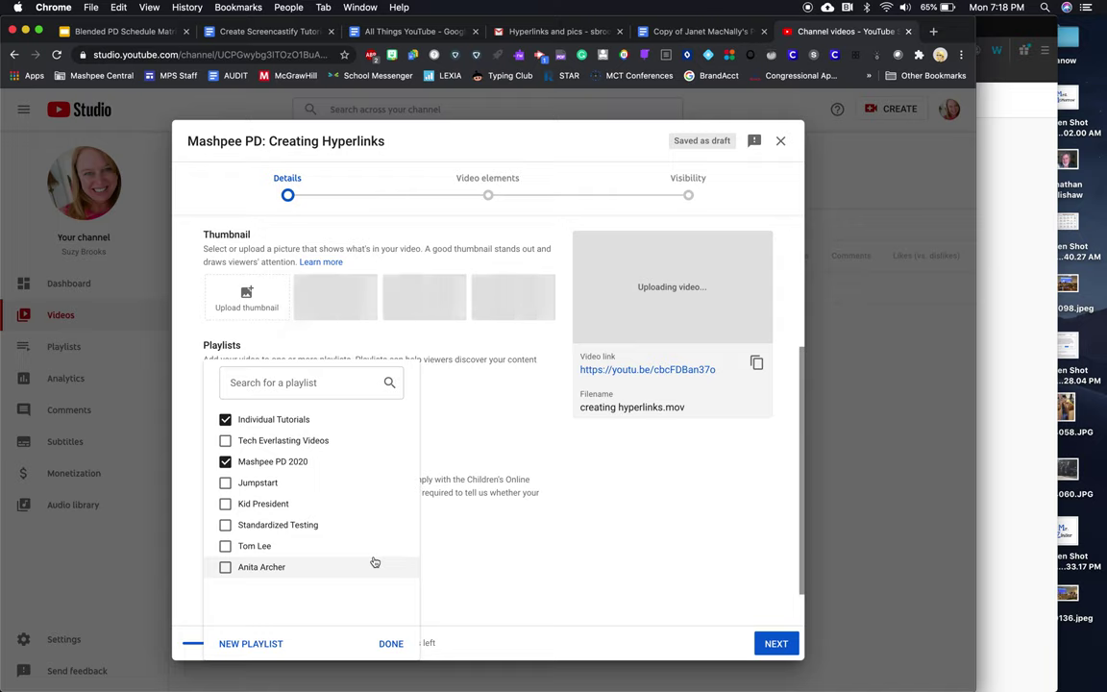
{"action": "left_click", "coordinate": [389, 642]}
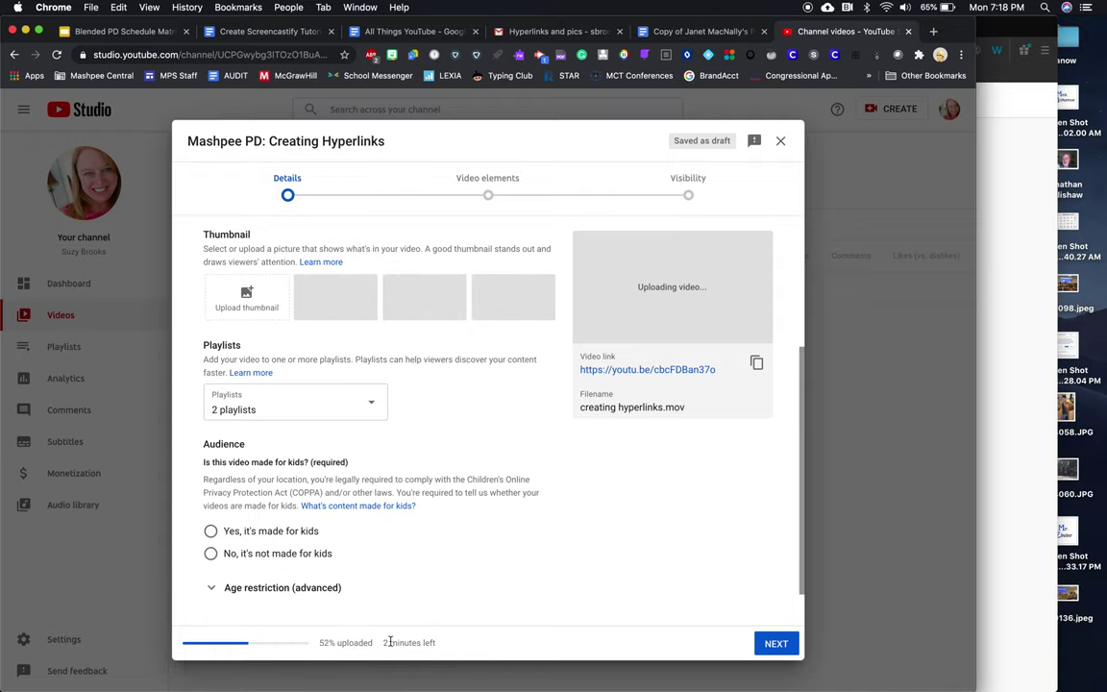
{"action": "scroll", "coordinate": [445, 577], "scroll_direction": "down", "scroll_amount": 2}
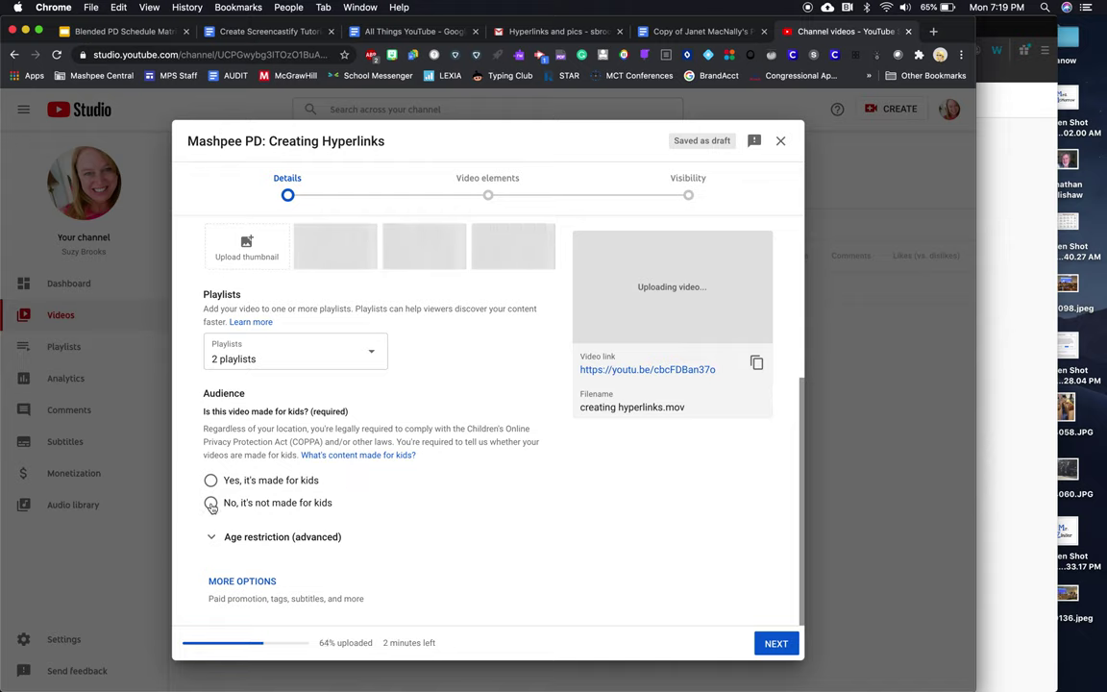
Set the audience to 'No, it's not made for kids' and show more options.
{"action": "left_click", "coordinate": [210, 503]}
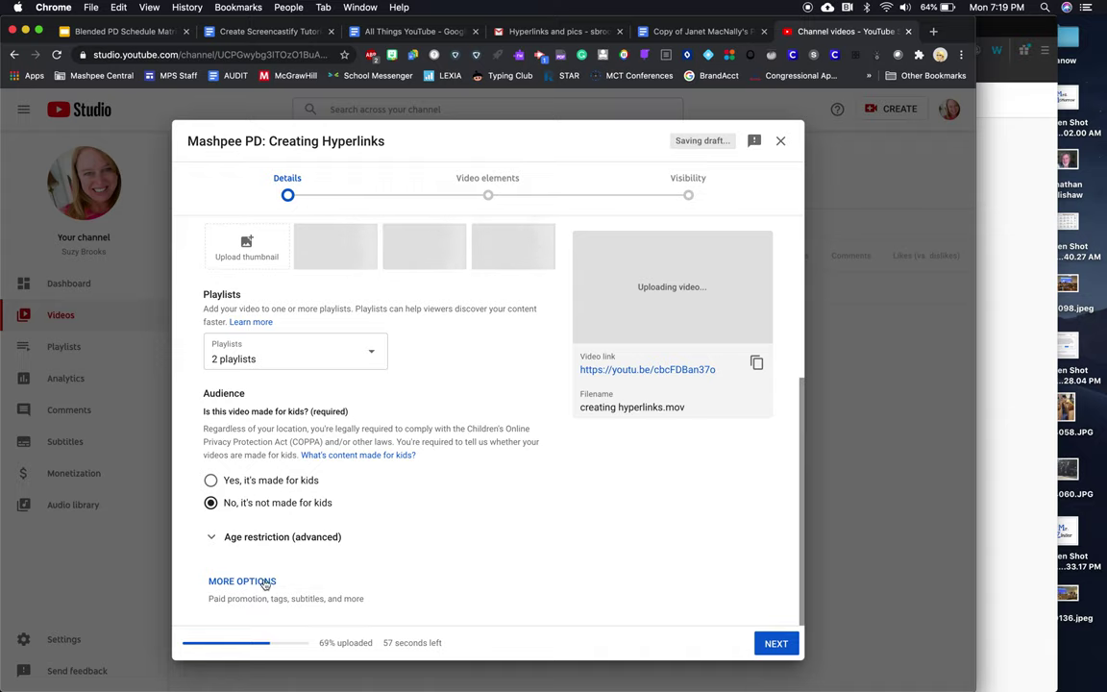
{"action": "left_click", "coordinate": [261, 582]}
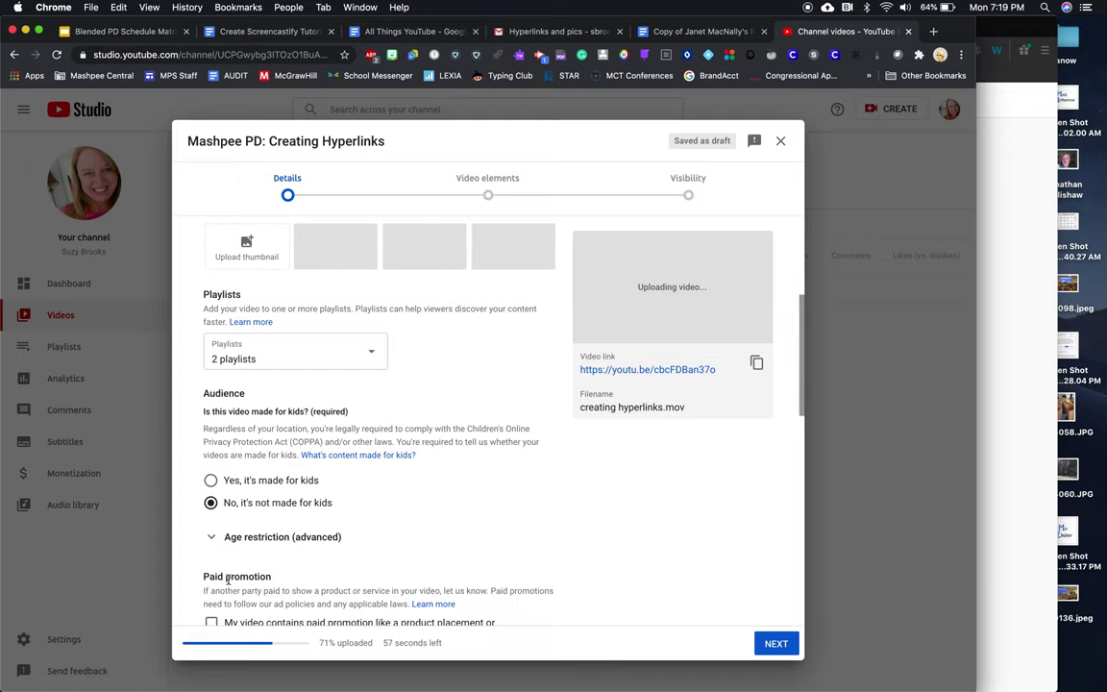
Scroll through paid promotion, tags, English language and Creative Commons license options.
{"action": "scroll", "coordinate": [228, 583], "scroll_direction": "down", "scroll_amount": 2}
{"action": "scroll", "coordinate": [229, 583], "scroll_direction": "down", "scroll_amount": 6}
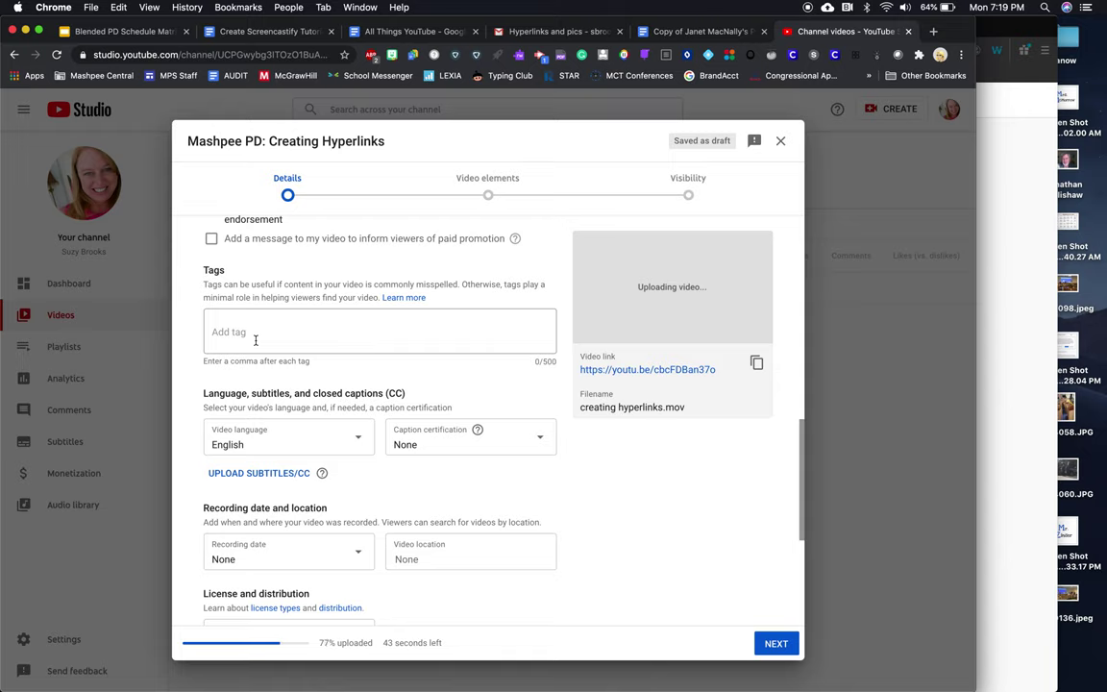
{"action": "scroll", "coordinate": [256, 340], "scroll_direction": "down", "scroll_amount": 3}
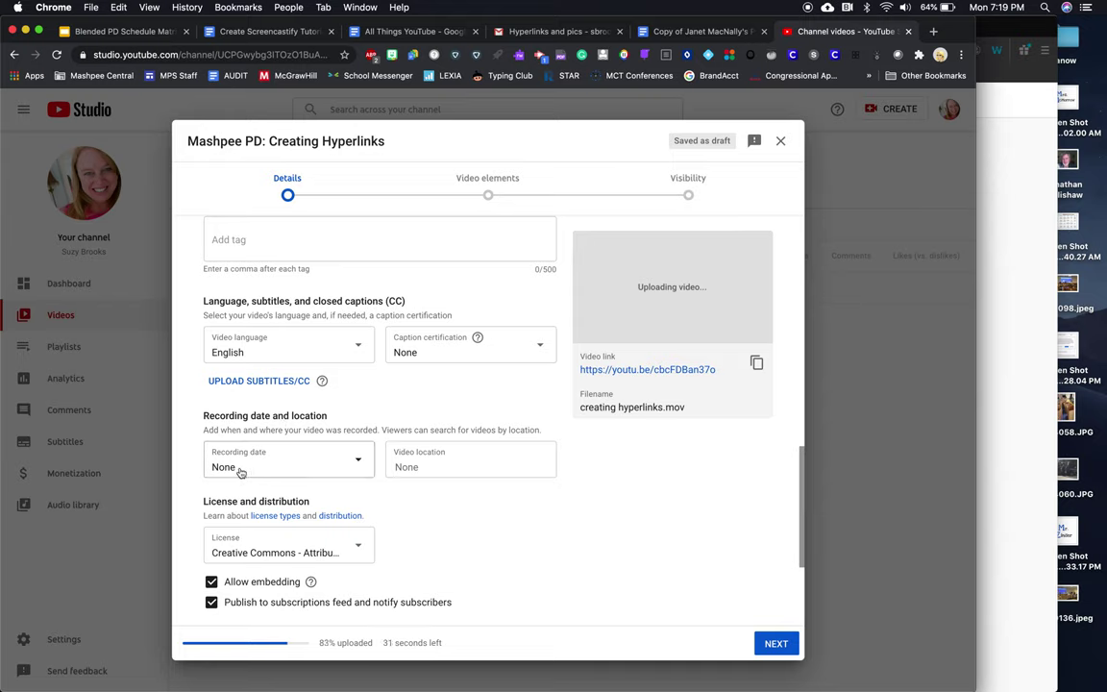
Set recording date Sep 7, 2020 and video location Parkwood Beach, Wareham, MA.
{"action": "left_click", "coordinate": [240, 469]}
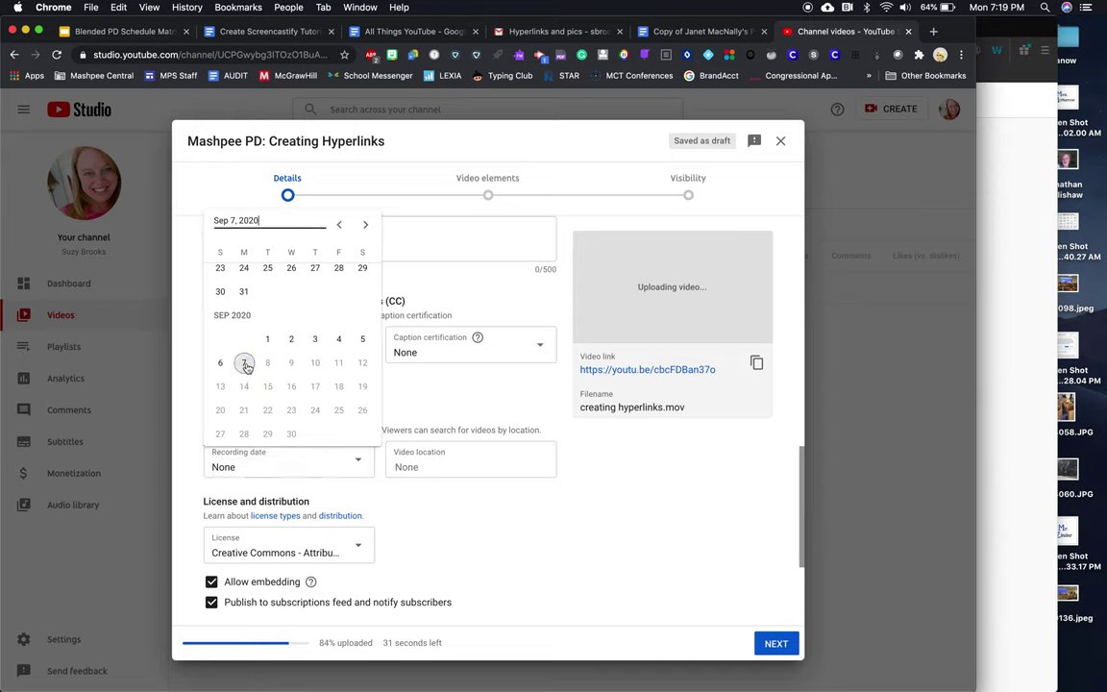
{"action": "left_click", "coordinate": [244, 361]}
{"action": "left_click", "coordinate": [415, 466]}
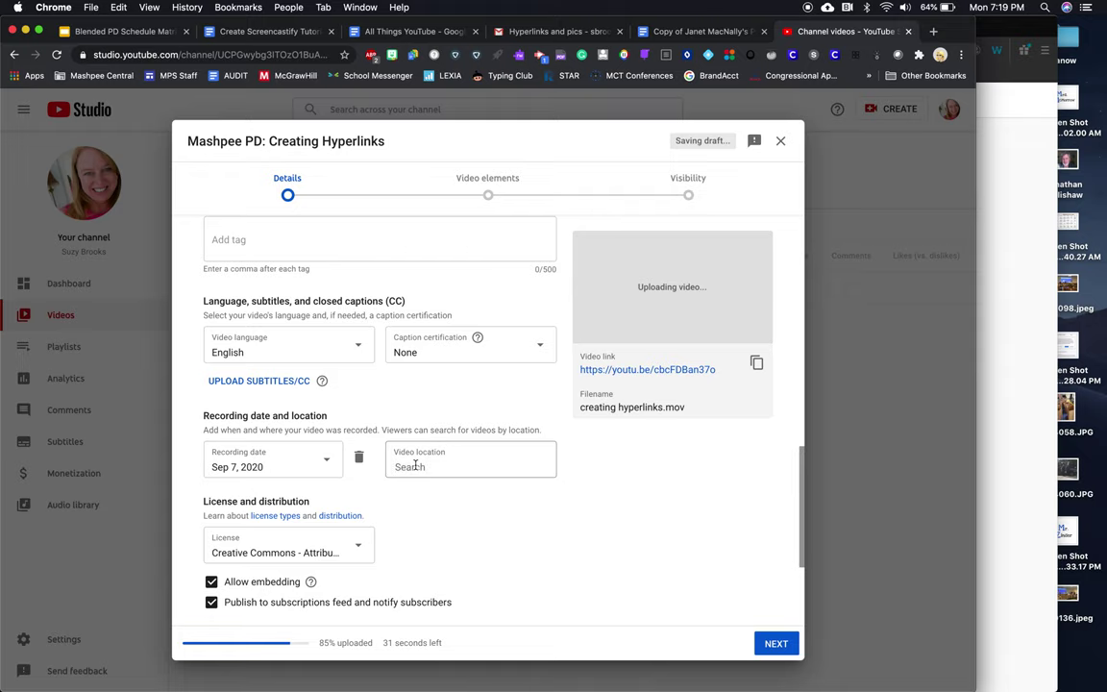
{"action": "type", "text": "parkewoo"}
{"action": "key", "text": "BackSpace"}
{"action": "key", "text": "BackSpace"}
{"action": "key", "text": "BackSpace"}
{"action": "key", "text": "BackSpace"}
{"action": "type", "text": "woo"}
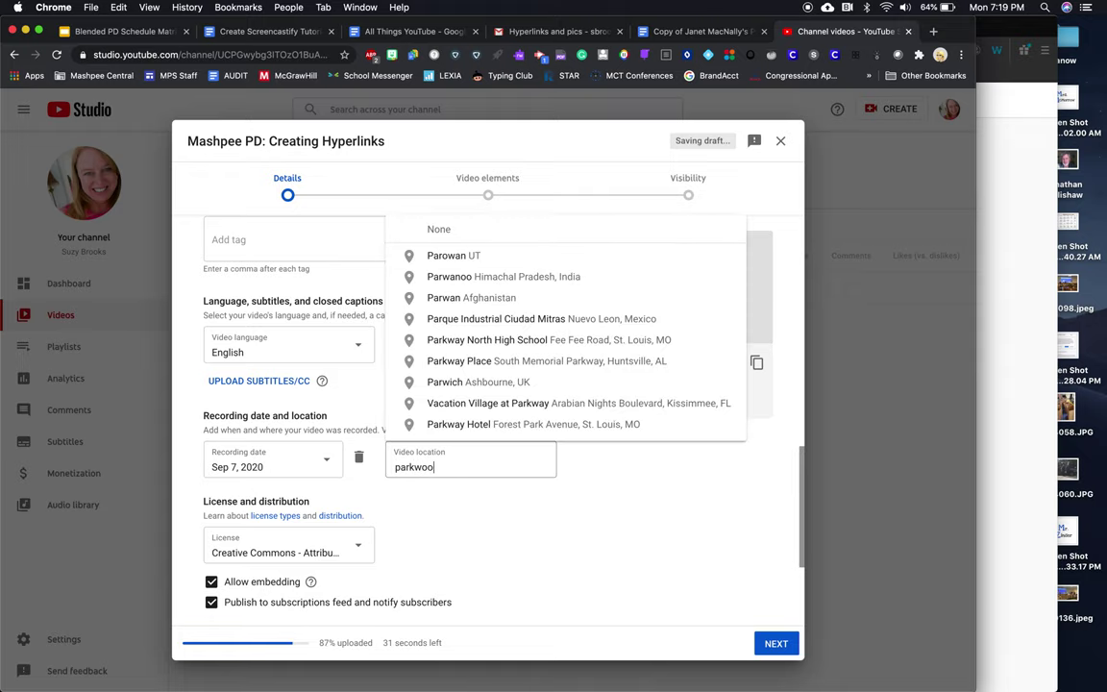
{"action": "type", "text": "d beach"}
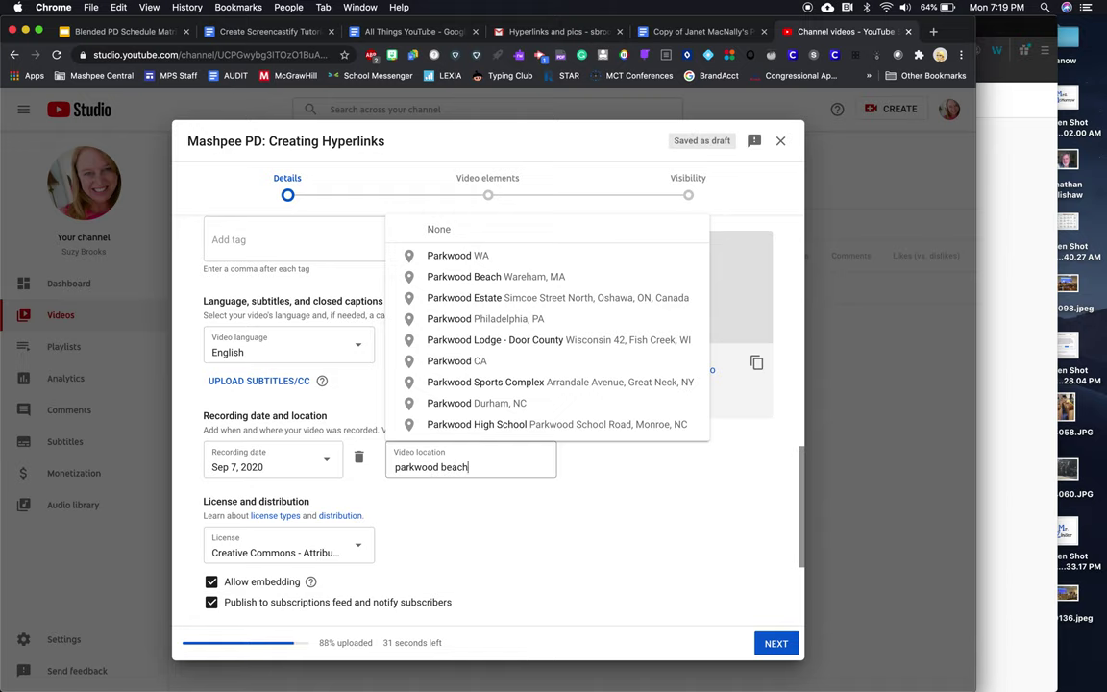
{"action": "left_click", "coordinate": [422, 519]}
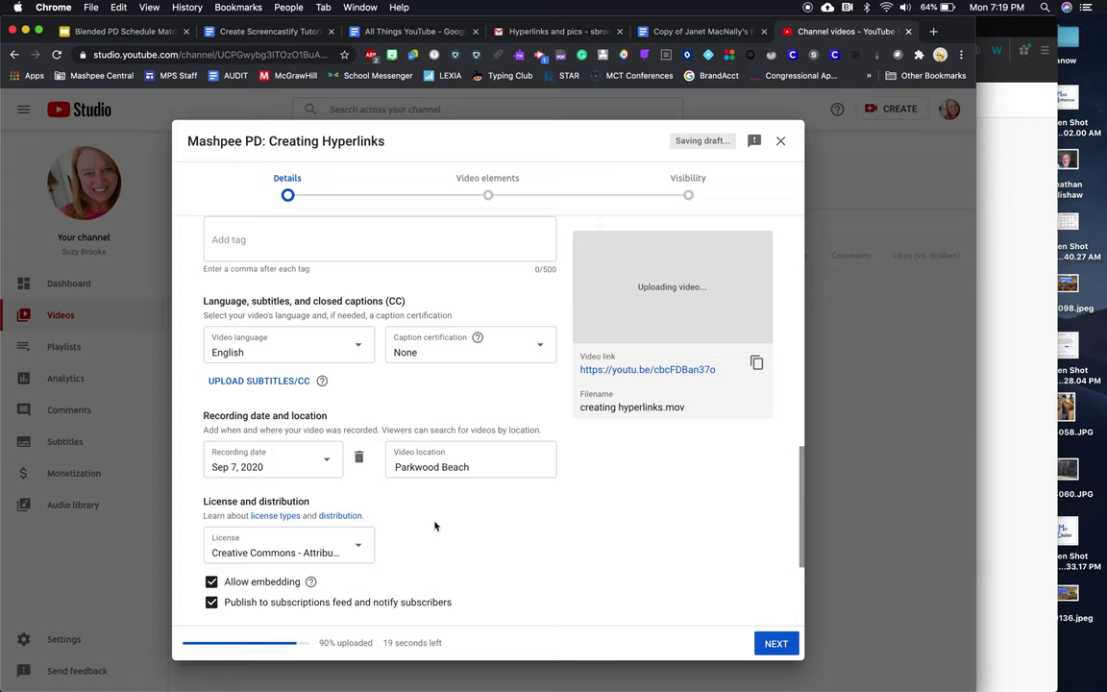
{"action": "scroll", "coordinate": [461, 523], "scroll_direction": "down", "scroll_amount": 3}
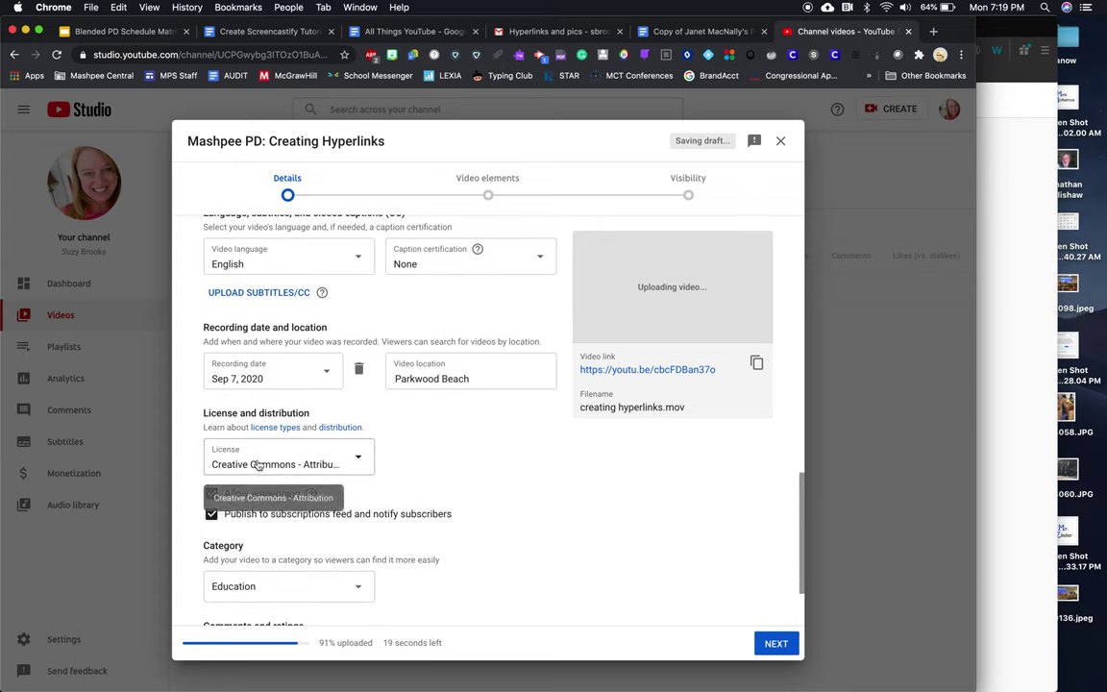
{"action": "scroll", "coordinate": [415, 478], "scroll_direction": "down", "scroll_amount": 2}
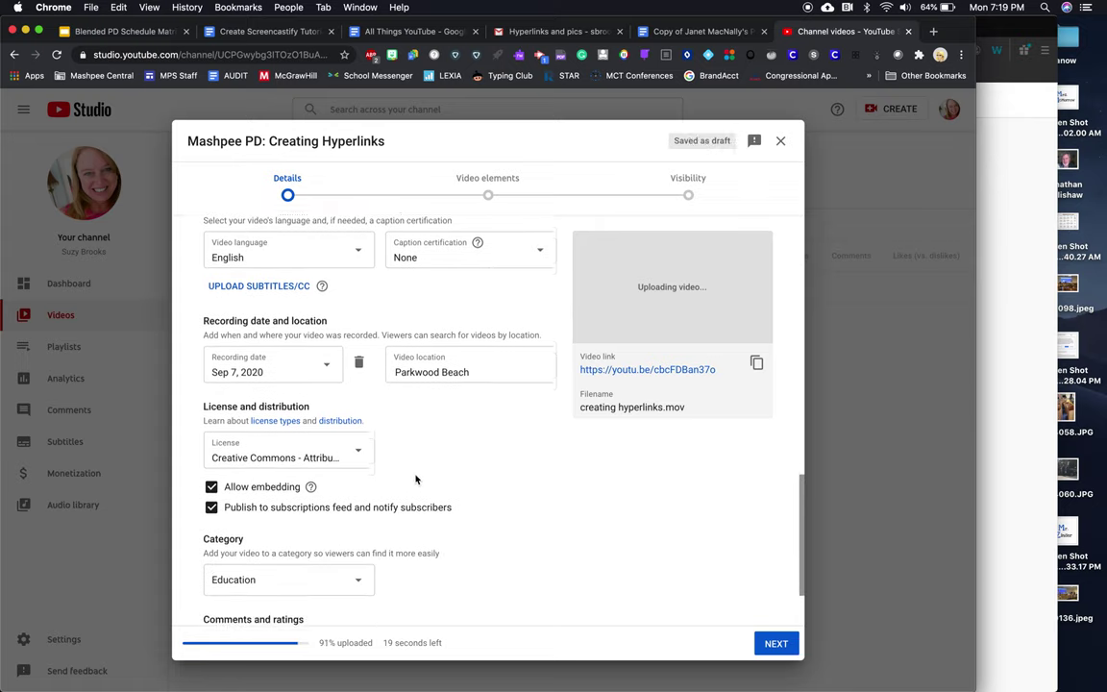
{"action": "scroll", "coordinate": [416, 478], "scroll_direction": "down", "scroll_amount": 1}
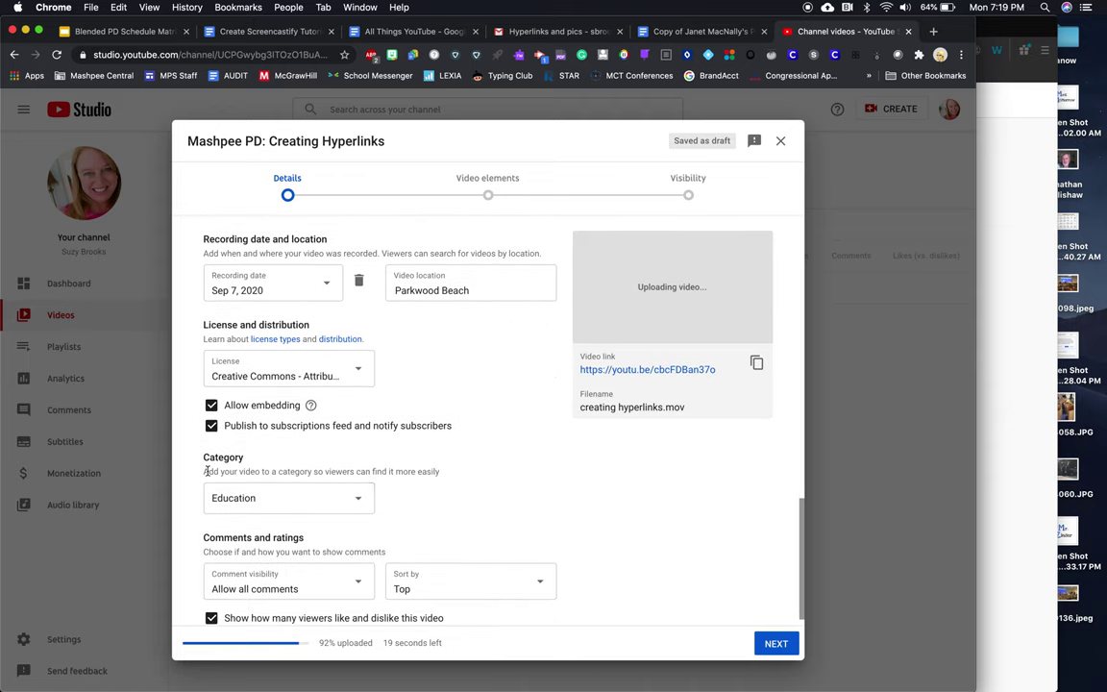
{"action": "scroll", "coordinate": [445, 514], "scroll_direction": "down", "scroll_amount": 1}
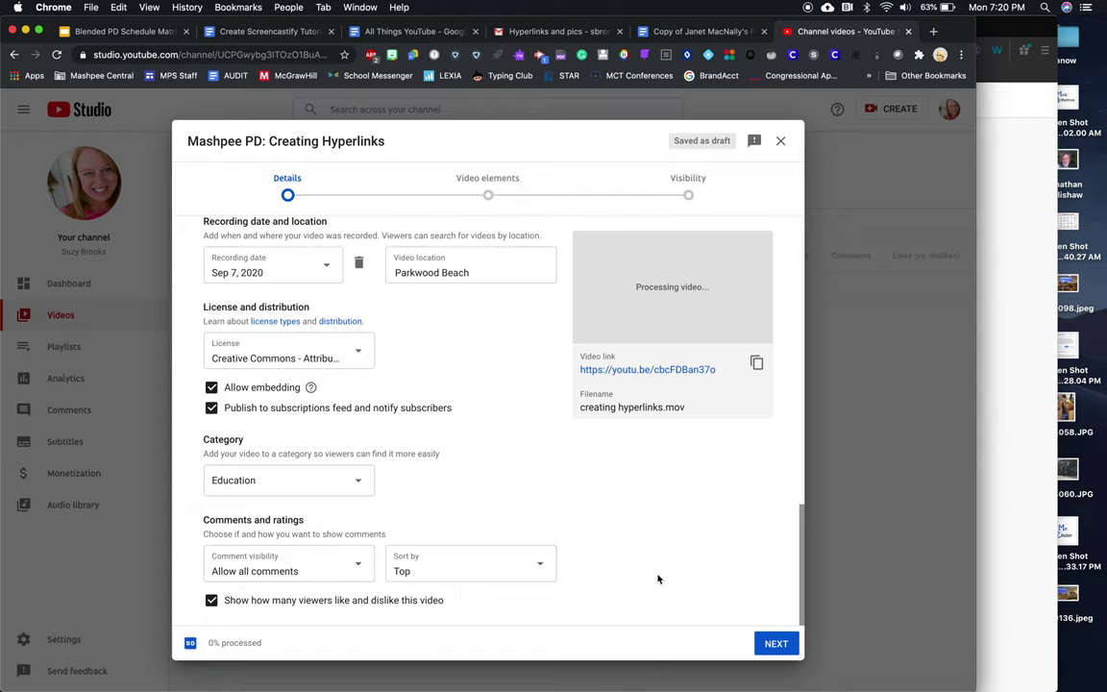
Advance past the Details and Video elements steps to Visibility.
{"action": "left_click", "coordinate": [777, 643]}
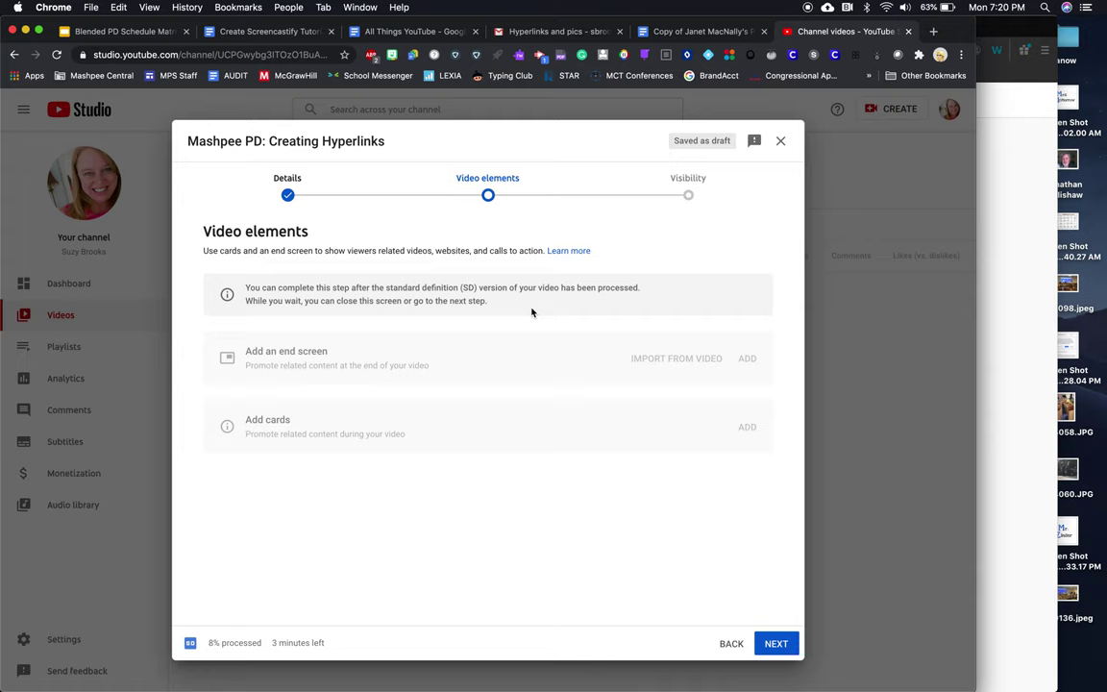
{"action": "left_click", "coordinate": [774, 643]}
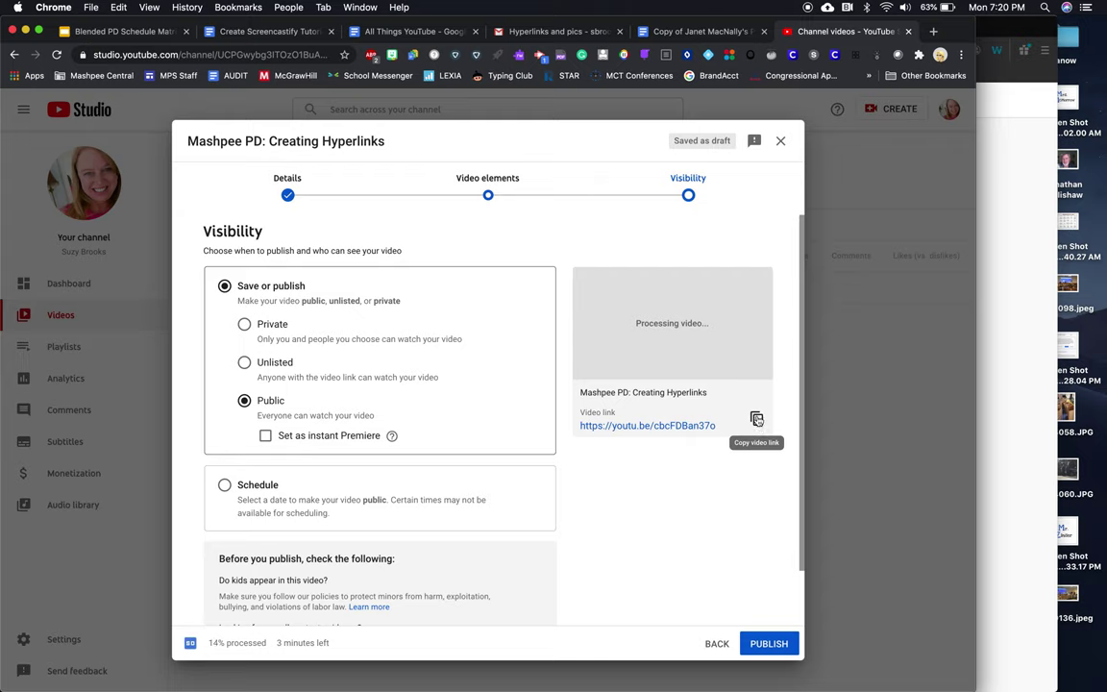
Copy the video link, switch visibility from Public to Unlisted, and save.
{"action": "left_click", "coordinate": [756, 419]}
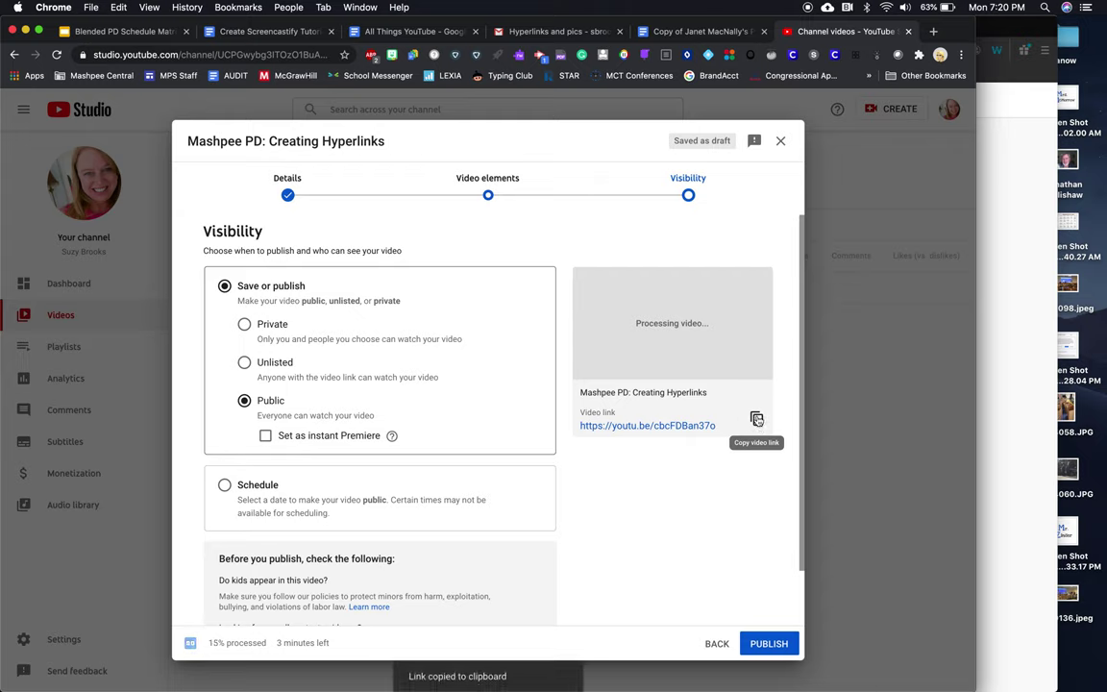
{"action": "left_click", "coordinate": [246, 363]}
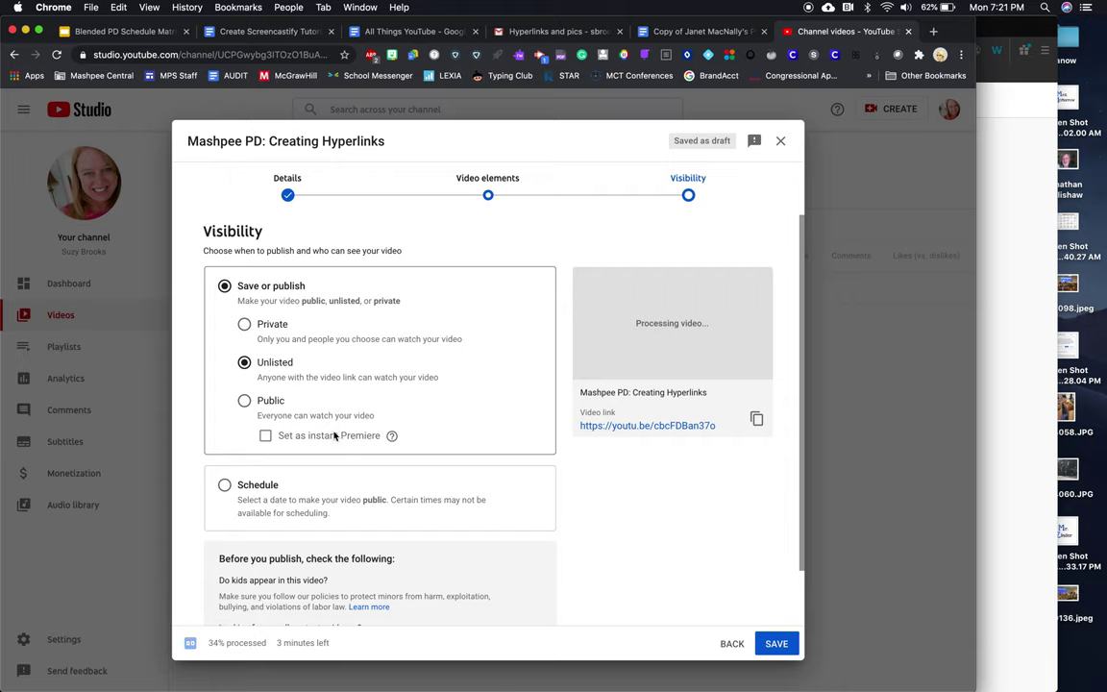
{"action": "scroll", "coordinate": [350, 456], "scroll_direction": "down", "scroll_amount": 1}
{"action": "scroll", "coordinate": [350, 458], "scroll_direction": "down", "scroll_amount": 1}
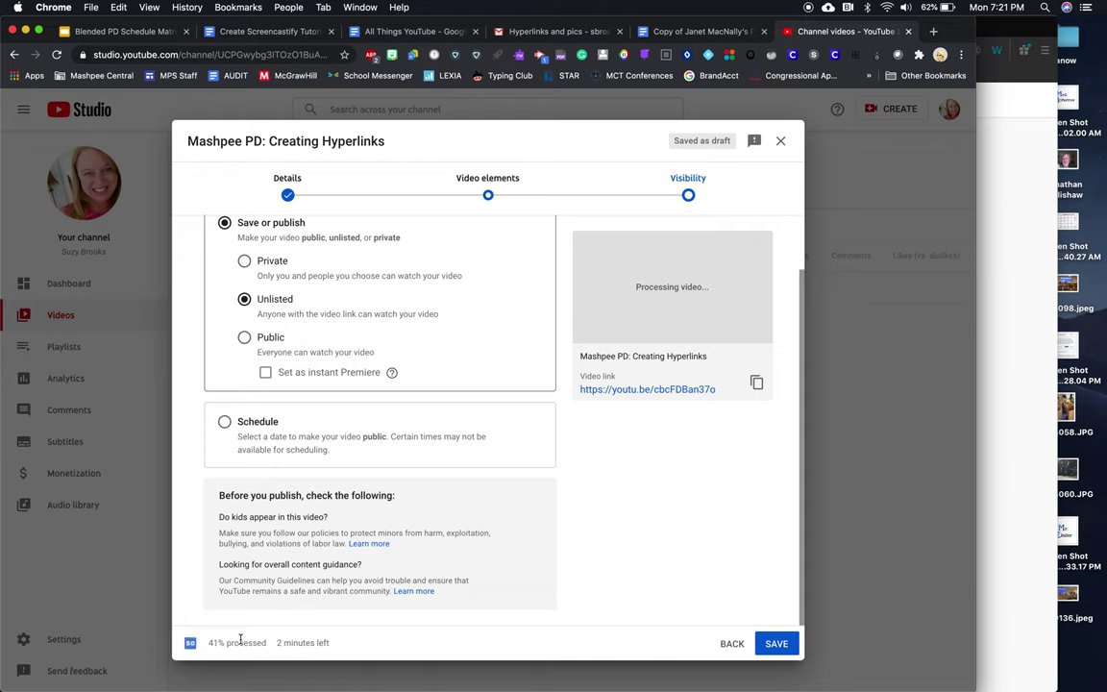
{"action": "left_click", "coordinate": [778, 643]}
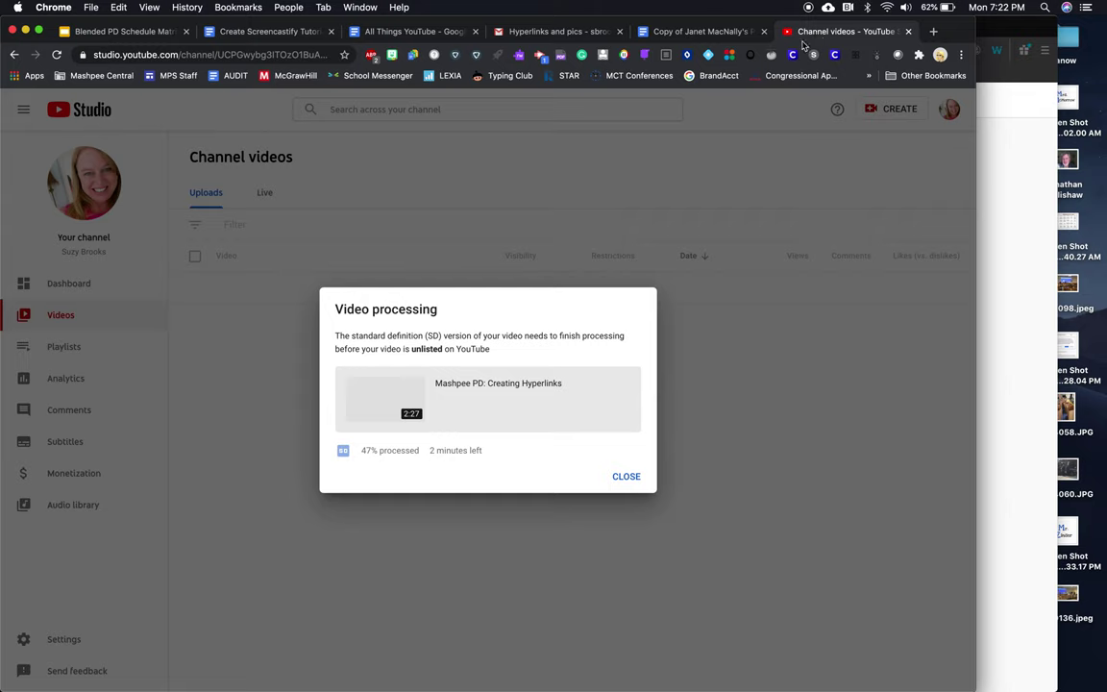
Close the Video processing notice to return to the Channel videos list.
{"action": "left_click", "coordinate": [626, 478]}
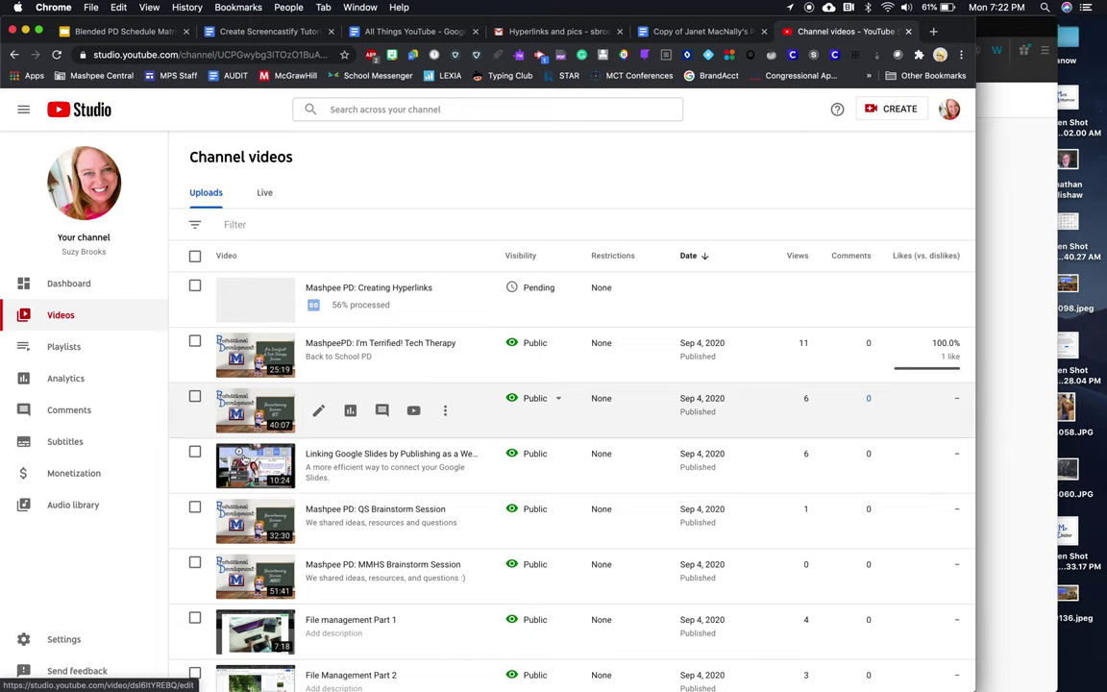
{"action": "scroll", "coordinate": [254, 634], "scroll_direction": "down", "scroll_amount": 3}
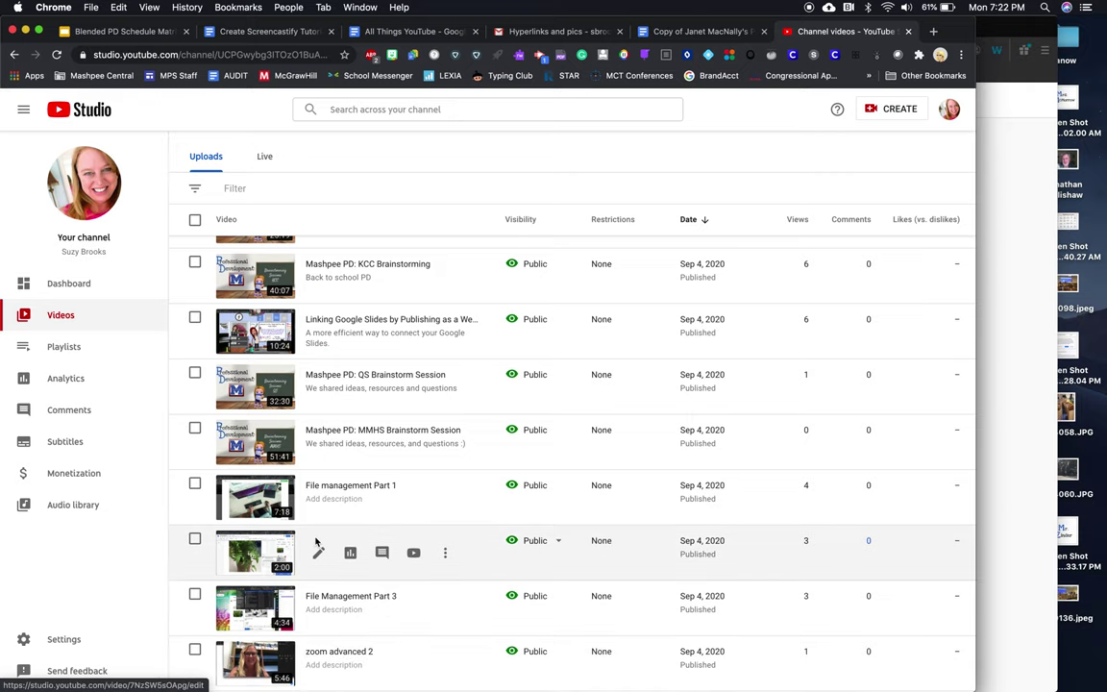
{"action": "scroll", "coordinate": [274, 538], "scroll_direction": "up", "scroll_amount": 3}
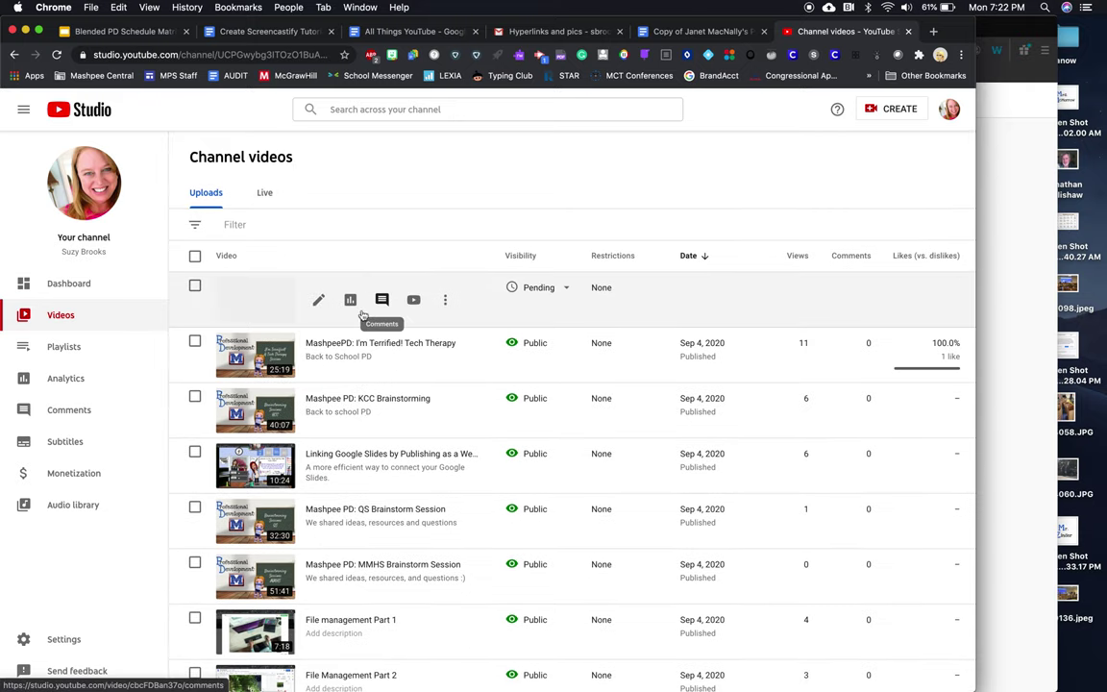